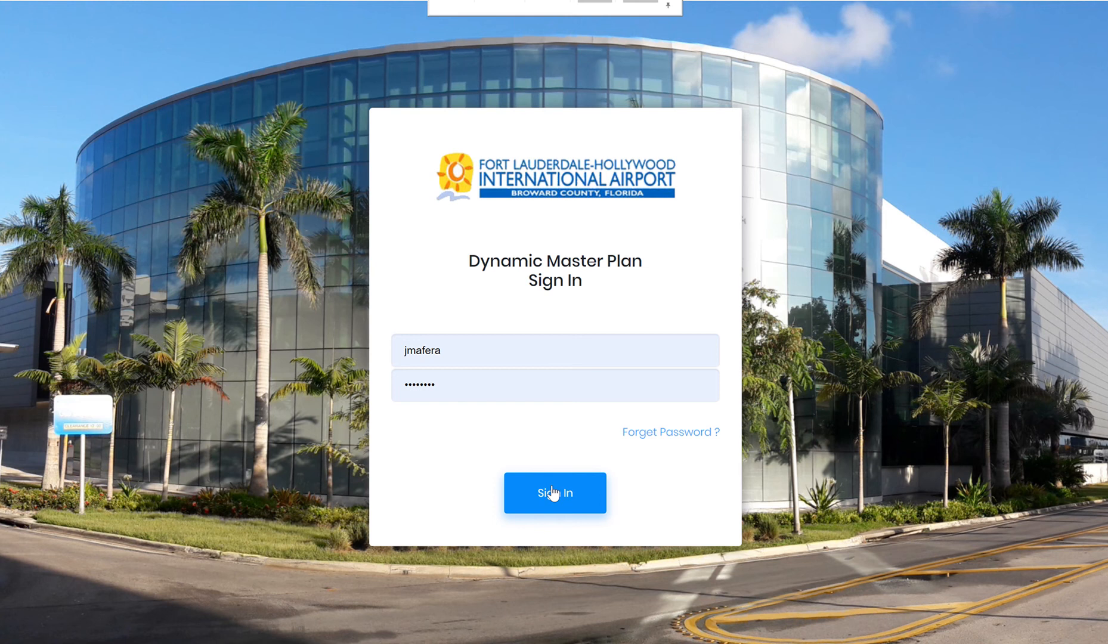
Sign in to the Dynamic Master Plan and inspect the Enplanements chart's yearly values and export options.
click(549, 490)
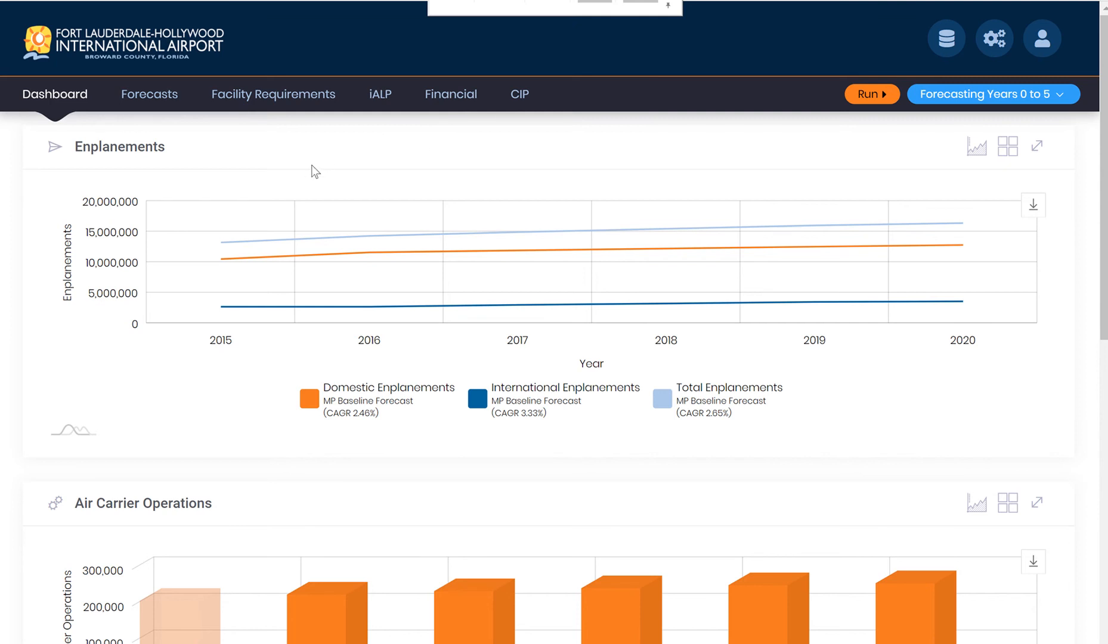
mouse_move(258, 236)
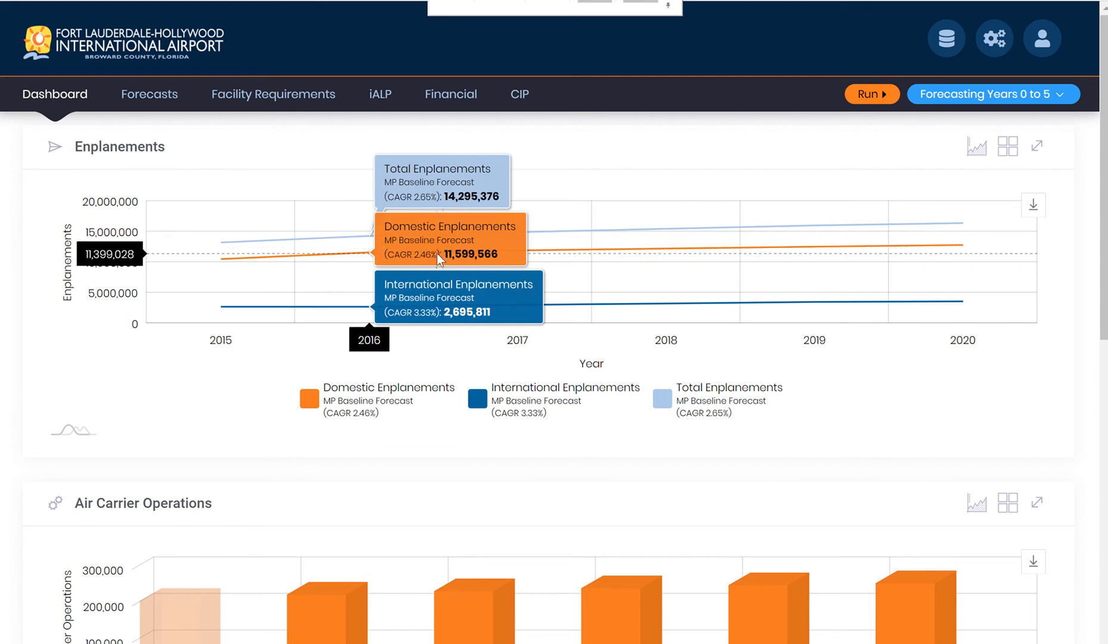
mouse_move(1037, 206)
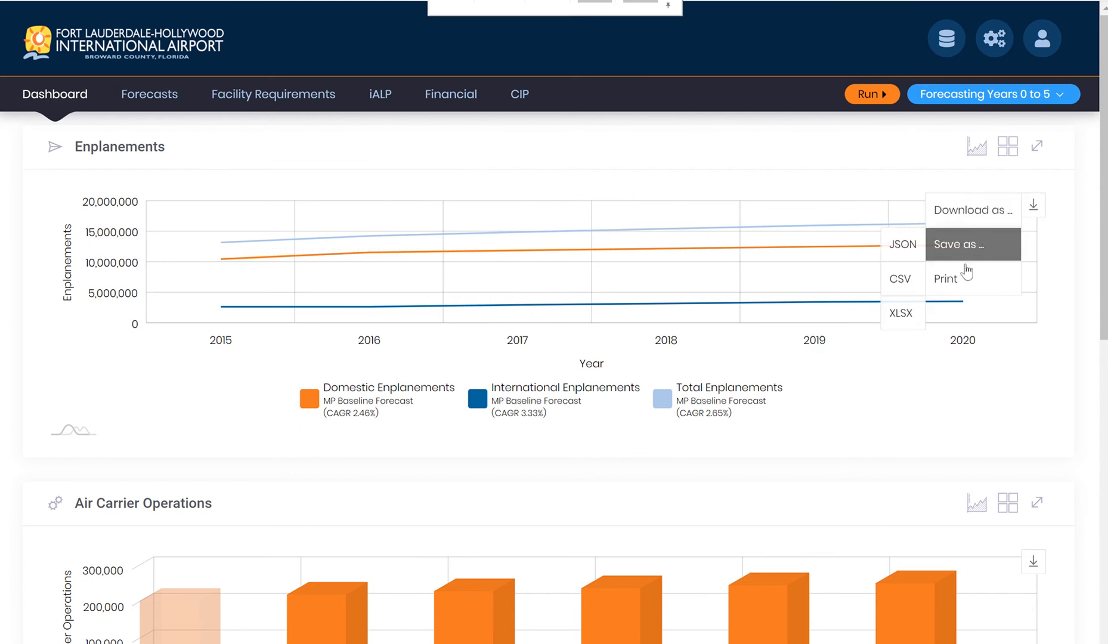
Check the available forecast year ranges and show the dashboard's Enplanements data as a table.
click(992, 102)
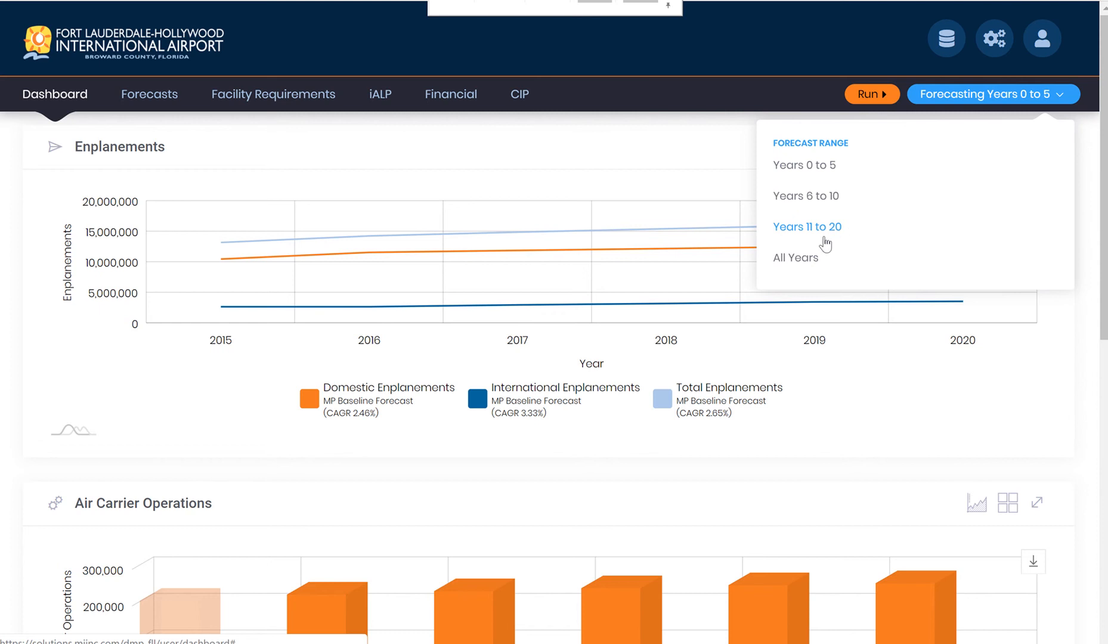
click(976, 100)
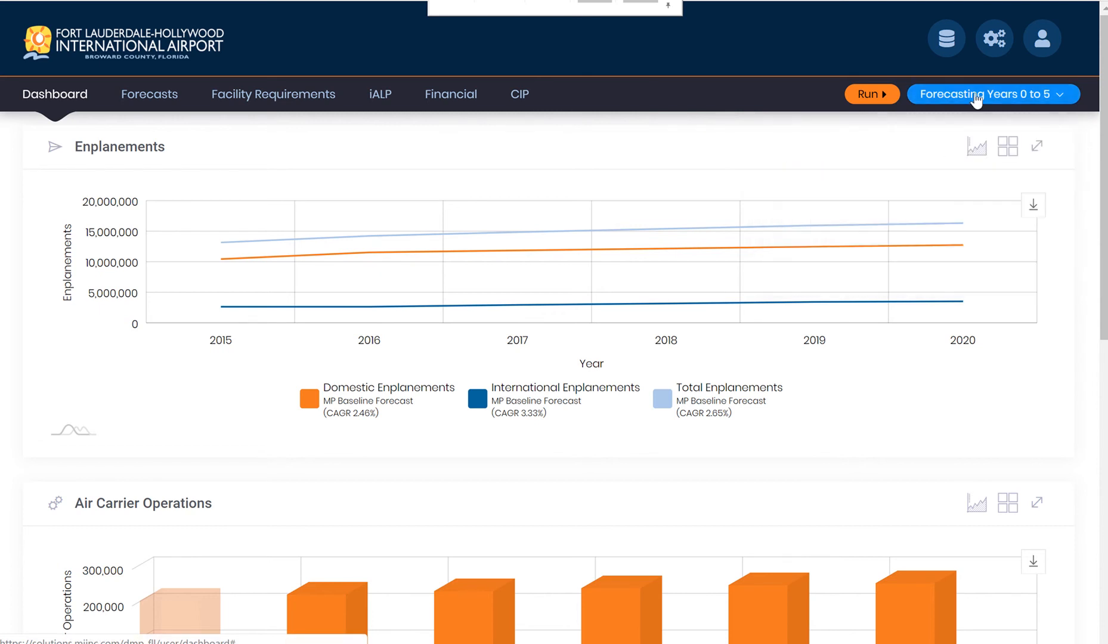
click(1009, 149)
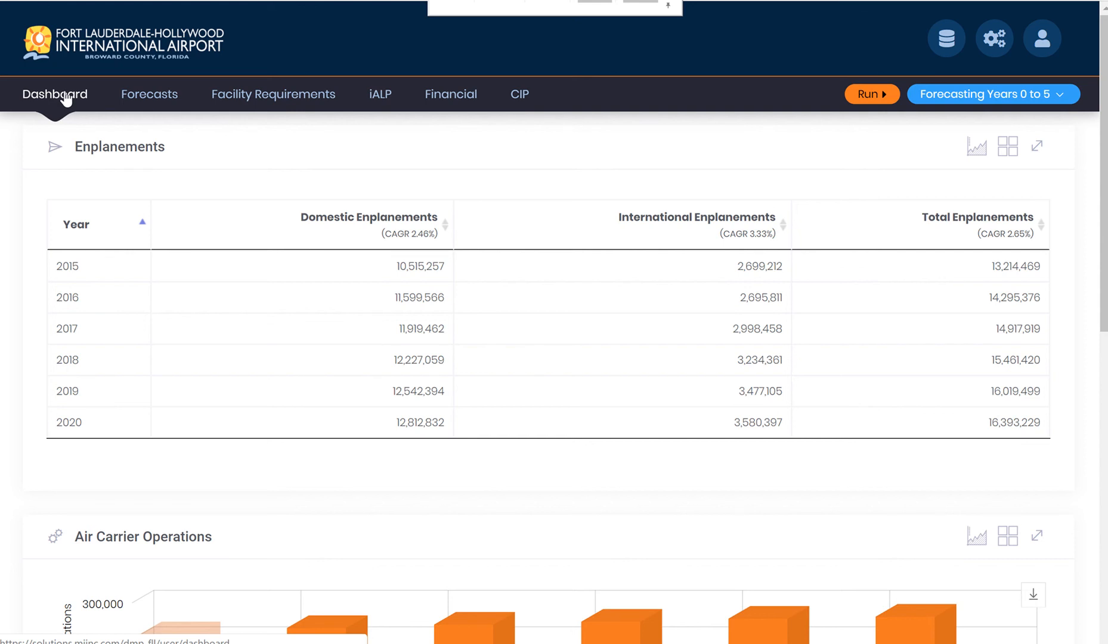
Open the Forecasts page and examine its charts, from Enplanements through Air Cargo Mail Tonnage.
click(133, 104)
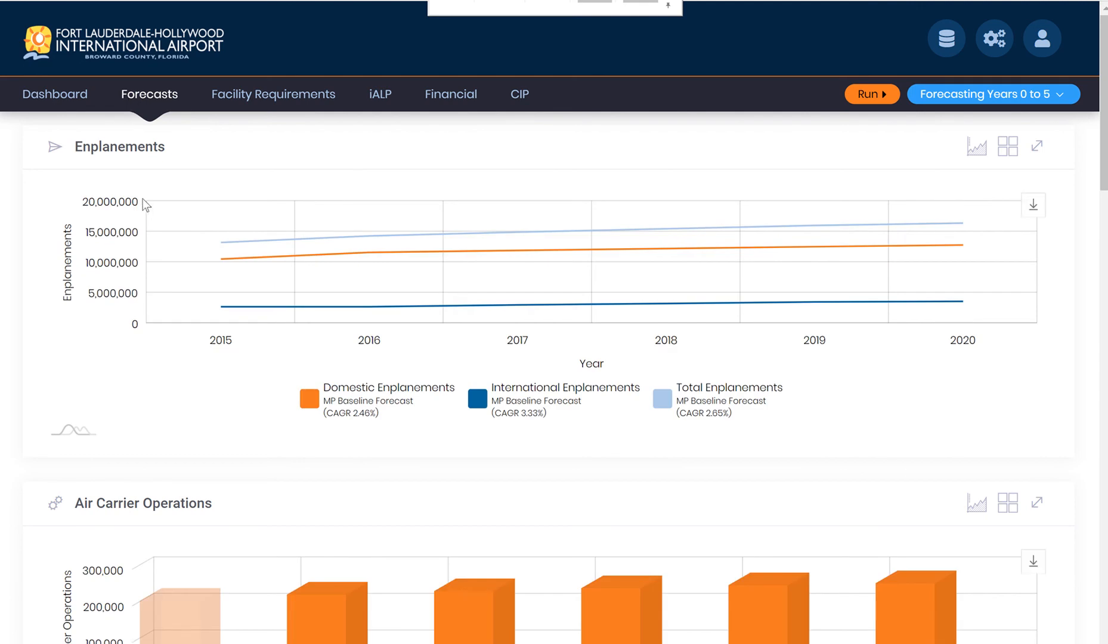
scroll(144, 200, down, 5)
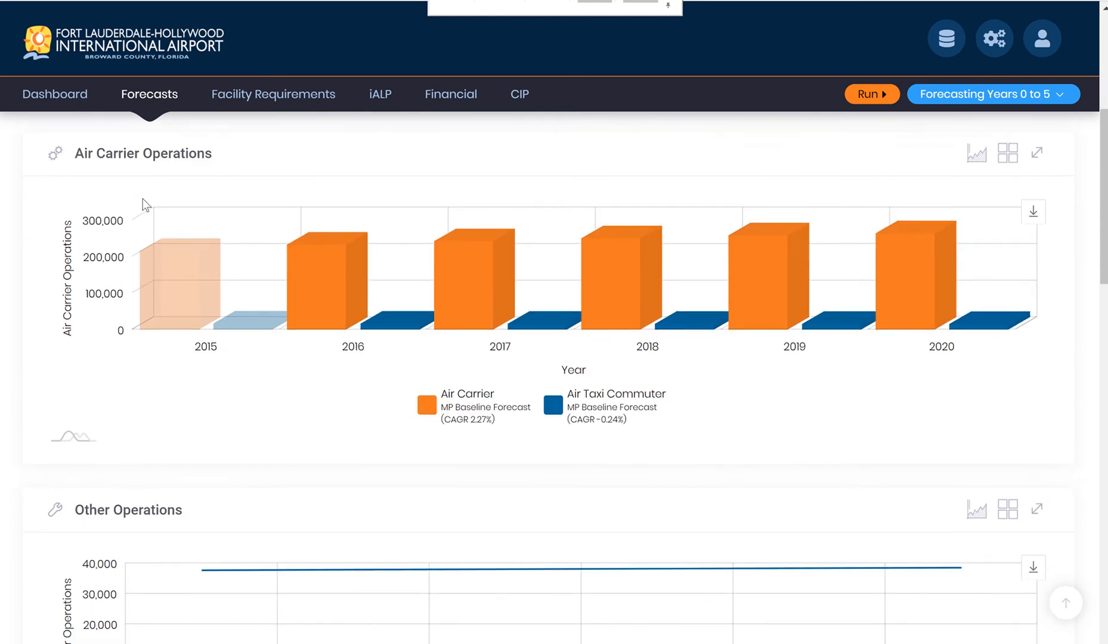
scroll(143, 198, down, 5)
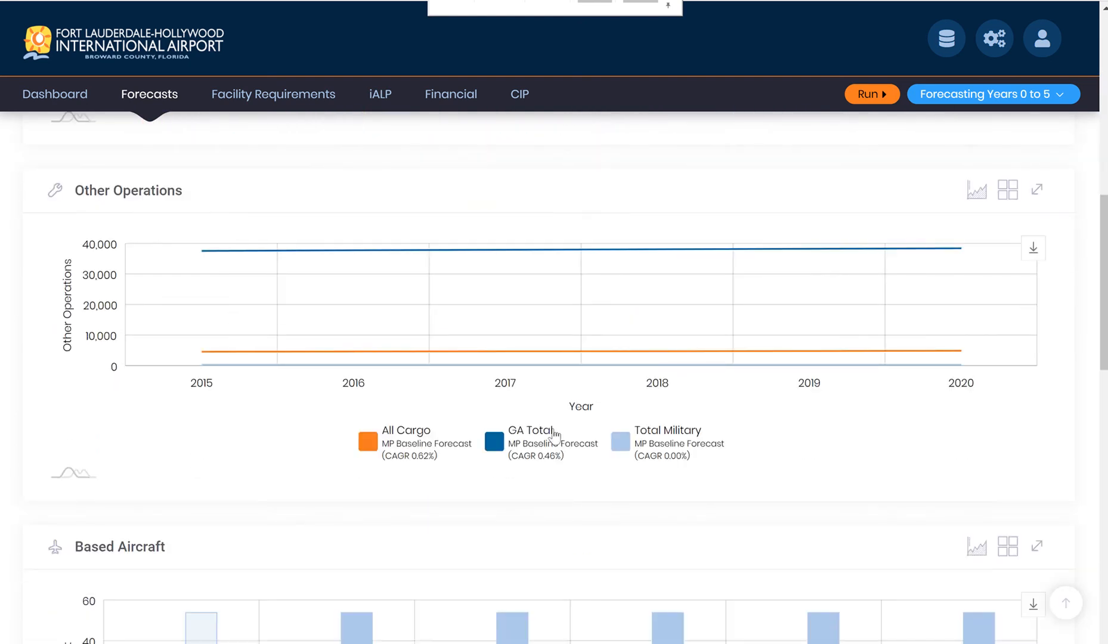
scroll(560, 432, down, 4)
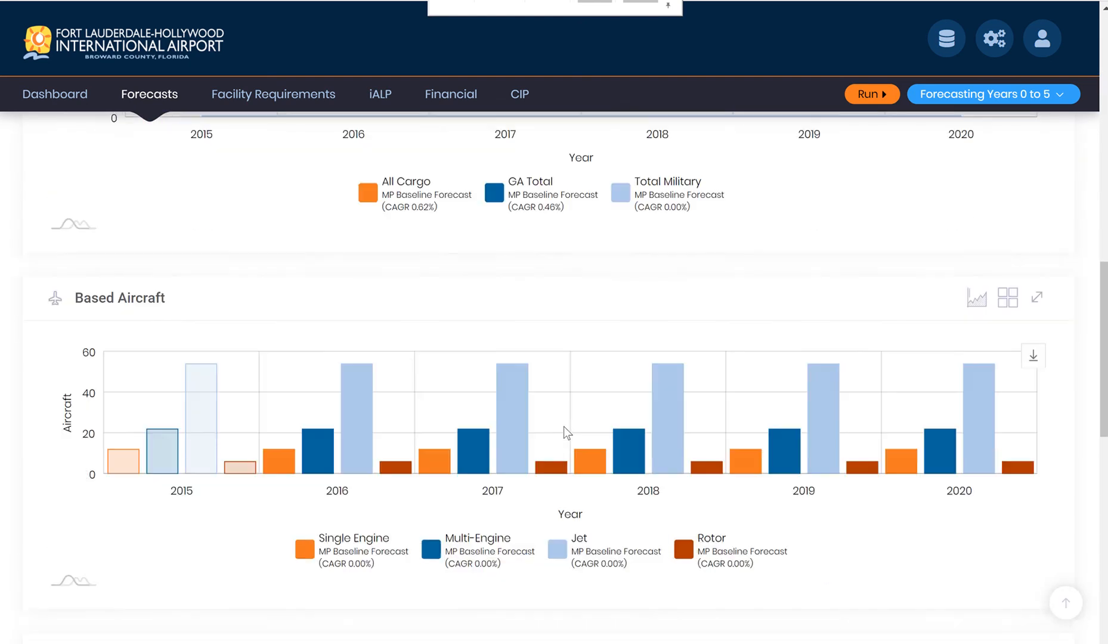
scroll(563, 427, down, 8)
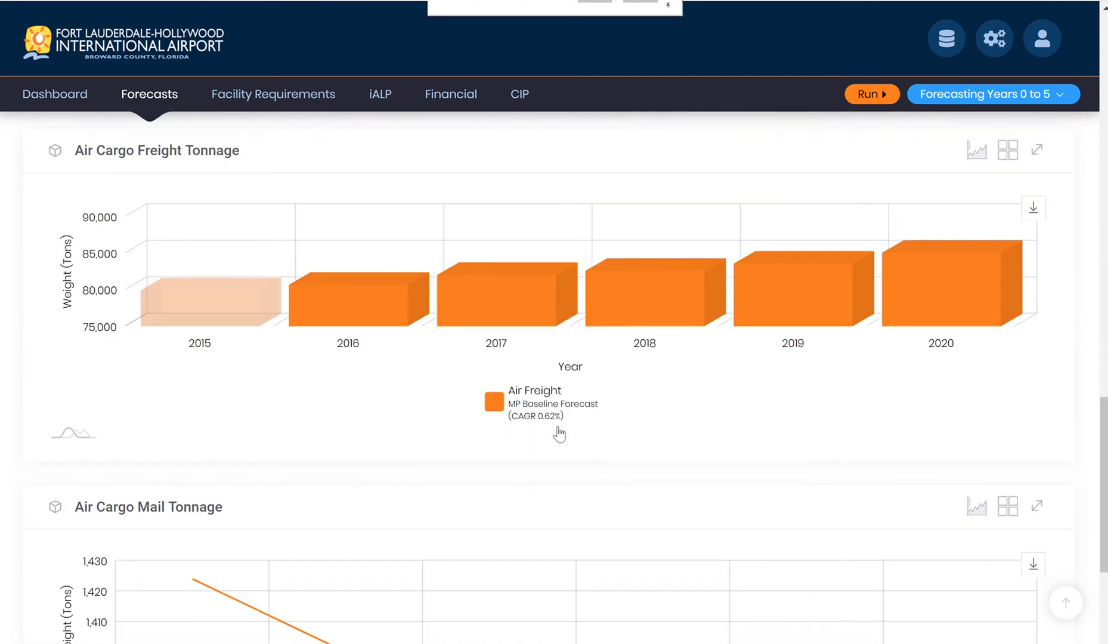
scroll(555, 432, down, 1)
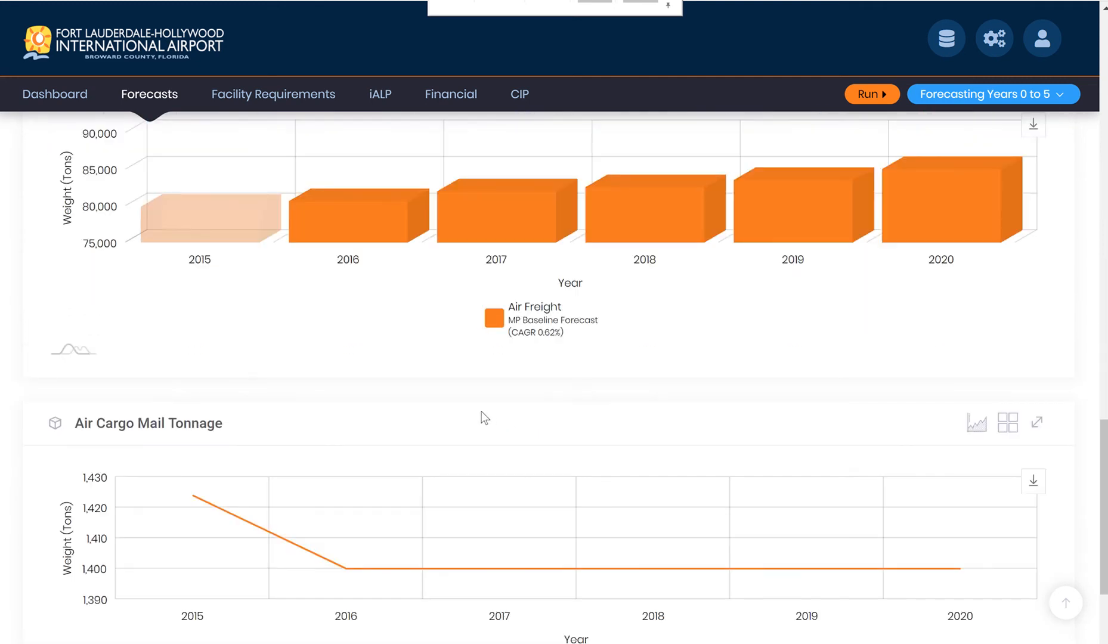
scroll(357, 395, down, 3)
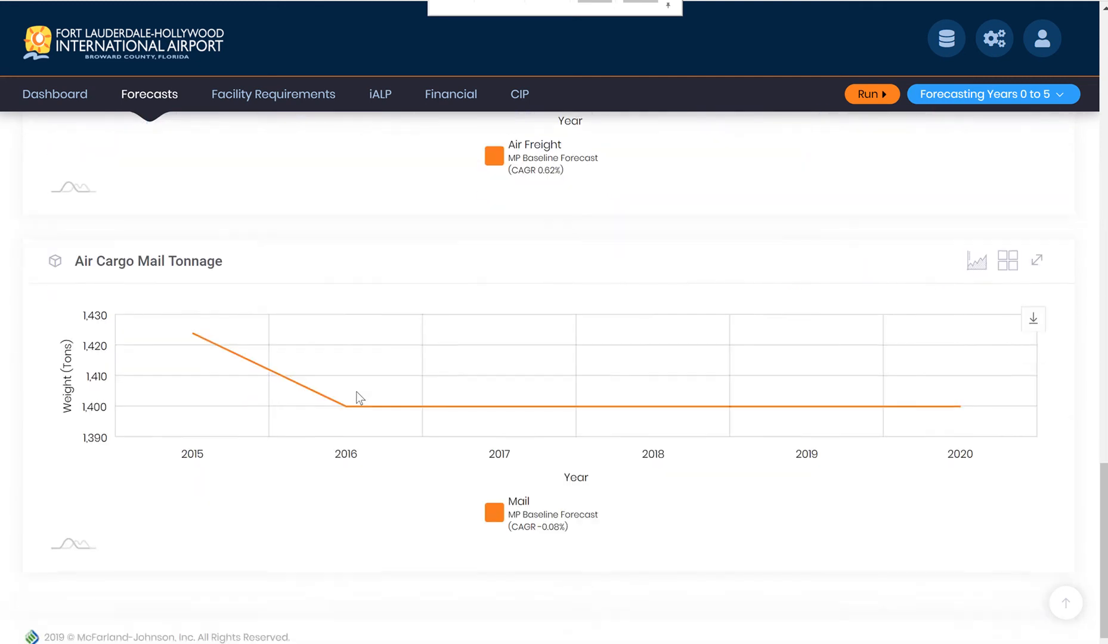
scroll(356, 392, up, 20)
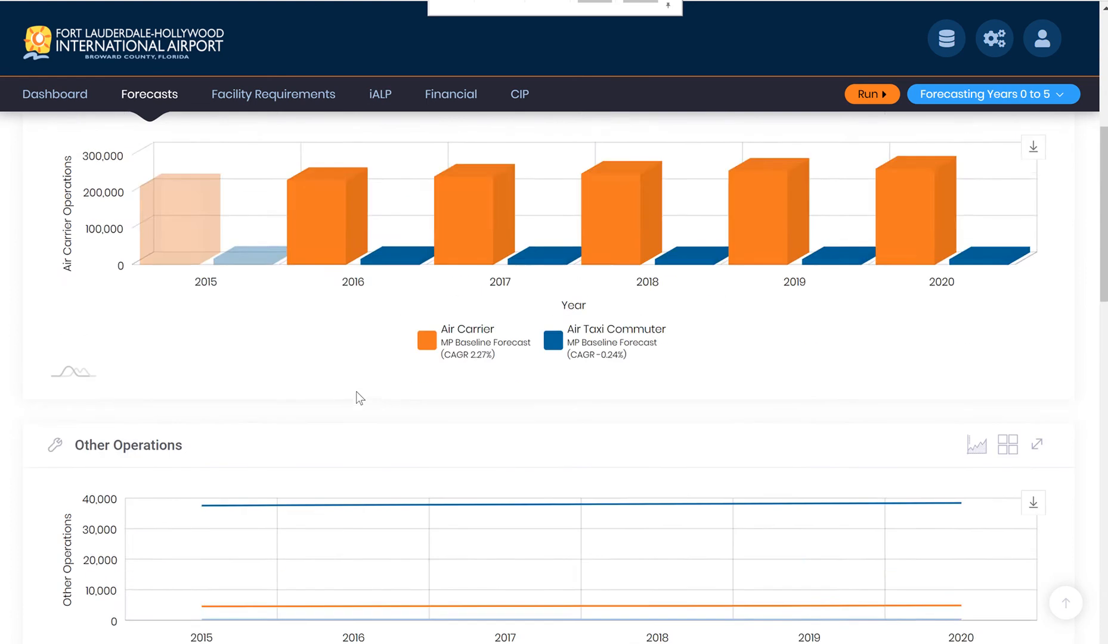
scroll(356, 392, up, 7)
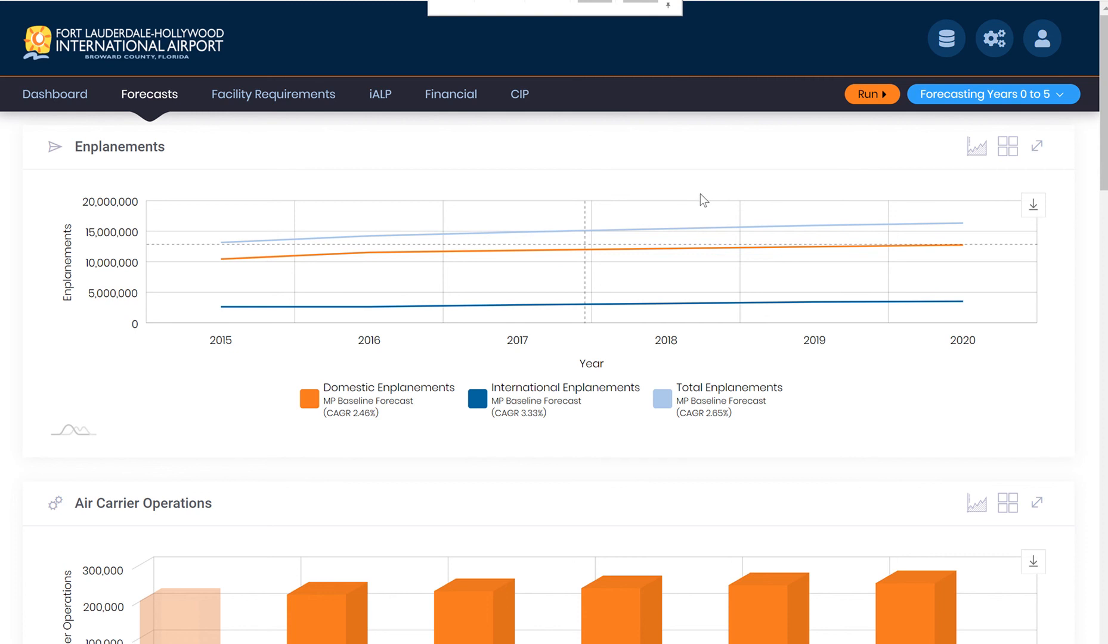
Run a baseline comparison of MP Baseline Forecast and Historically Adjusted MP Baseline Forecast, and return to the charts.
click(866, 95)
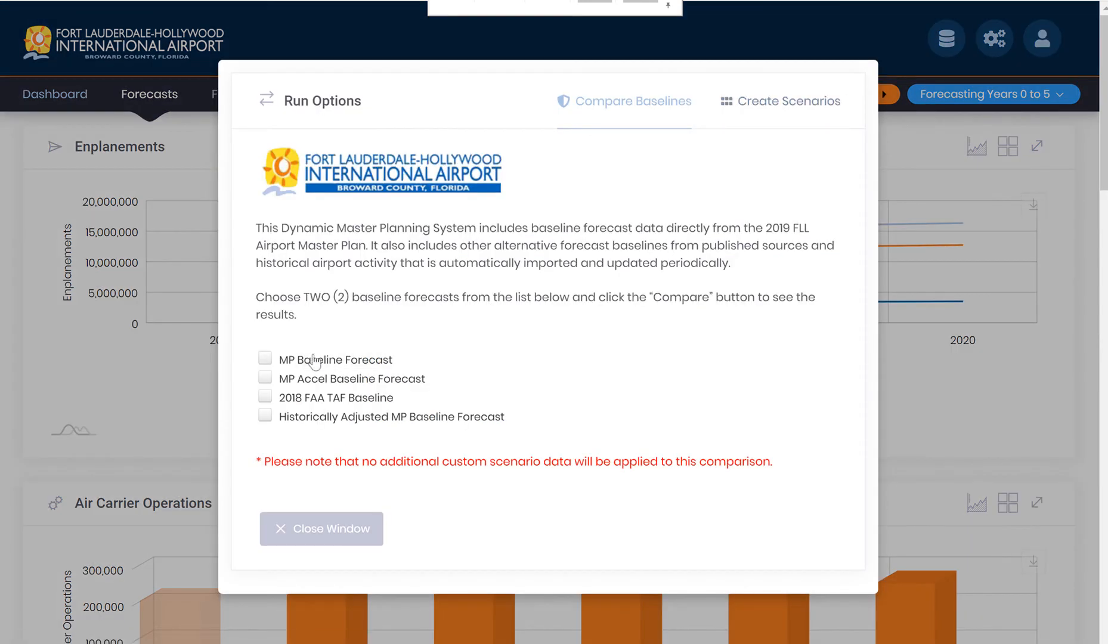
click(265, 360)
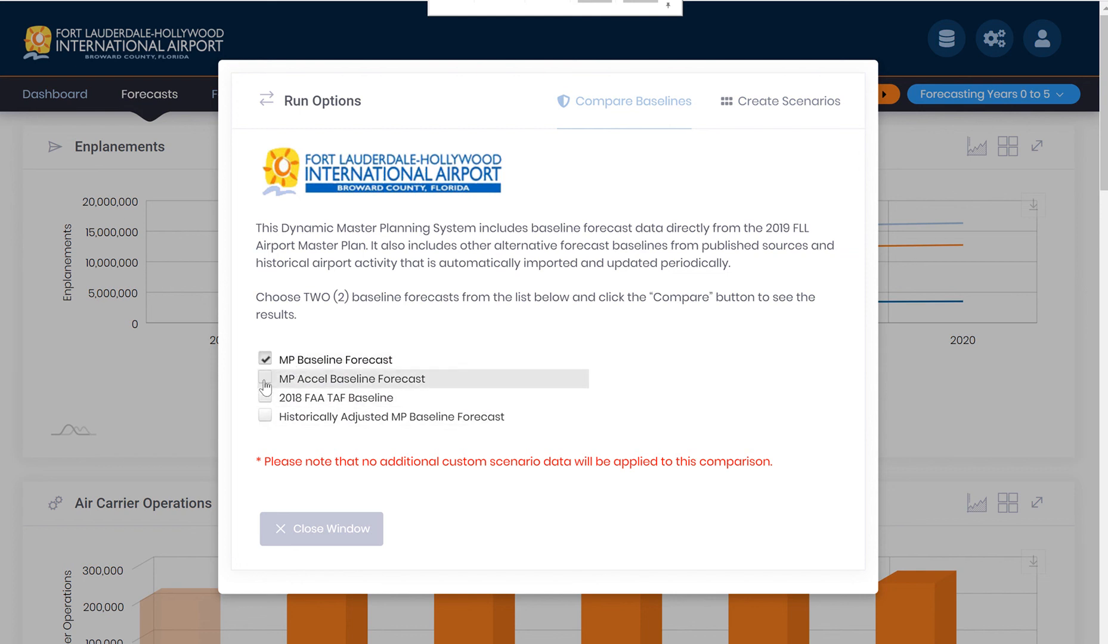
click(266, 418)
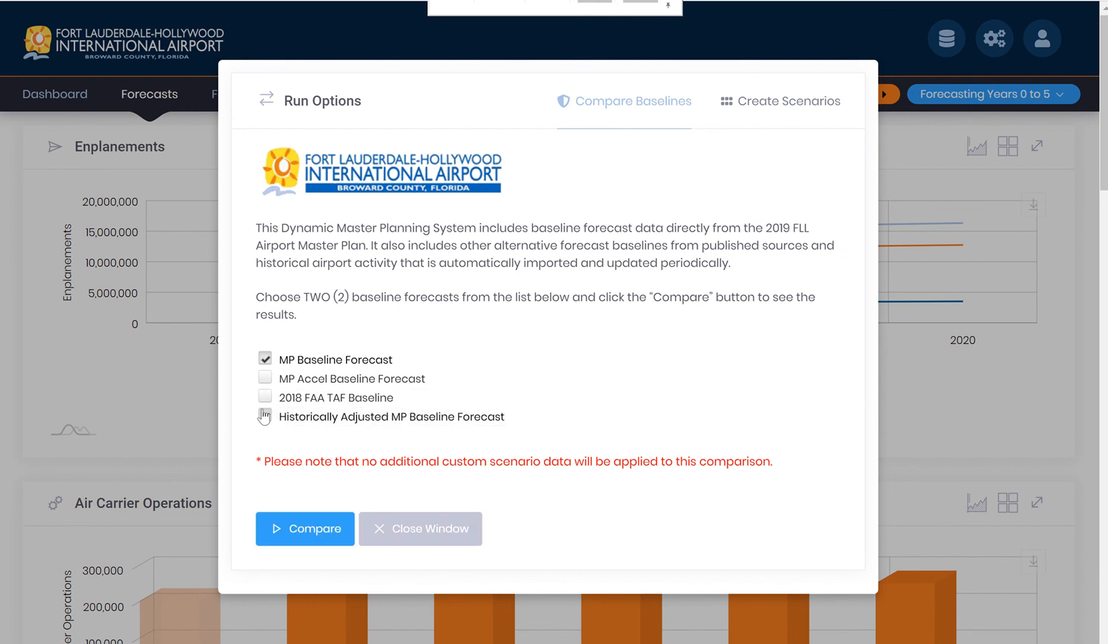
click(295, 529)
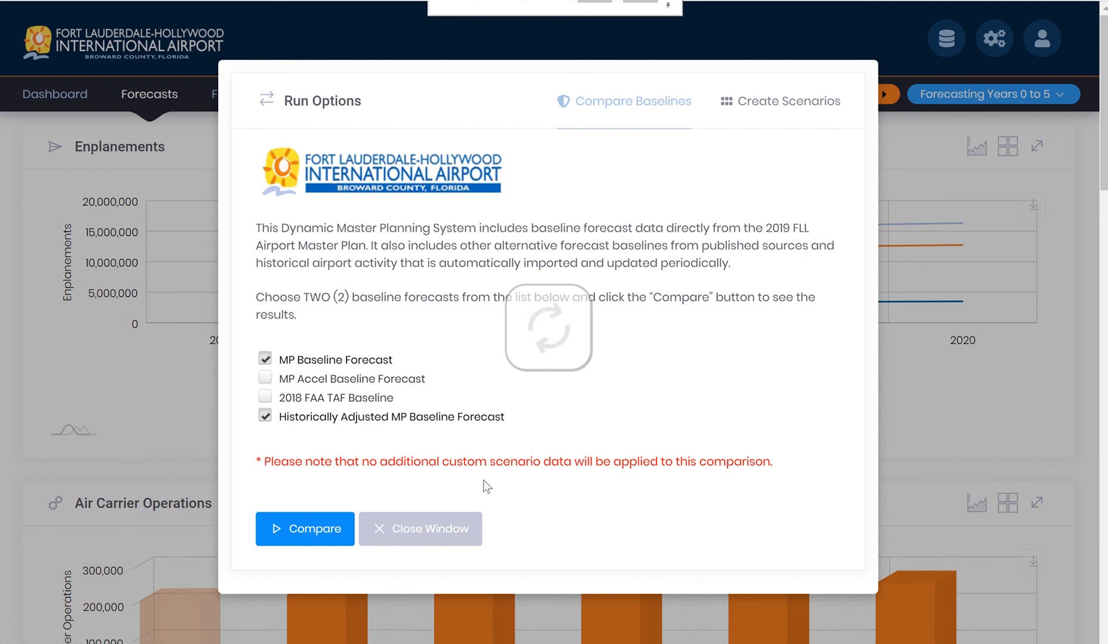
click(563, 528)
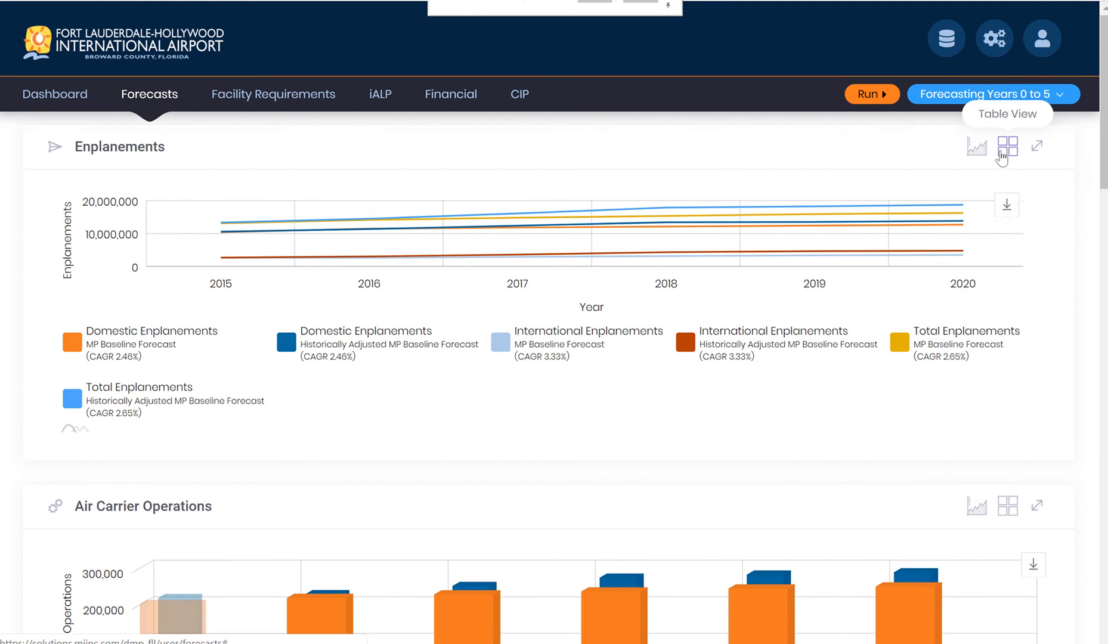
Show the Enplanements comparison as a table and review the 2018 deviation details.
click(1002, 154)
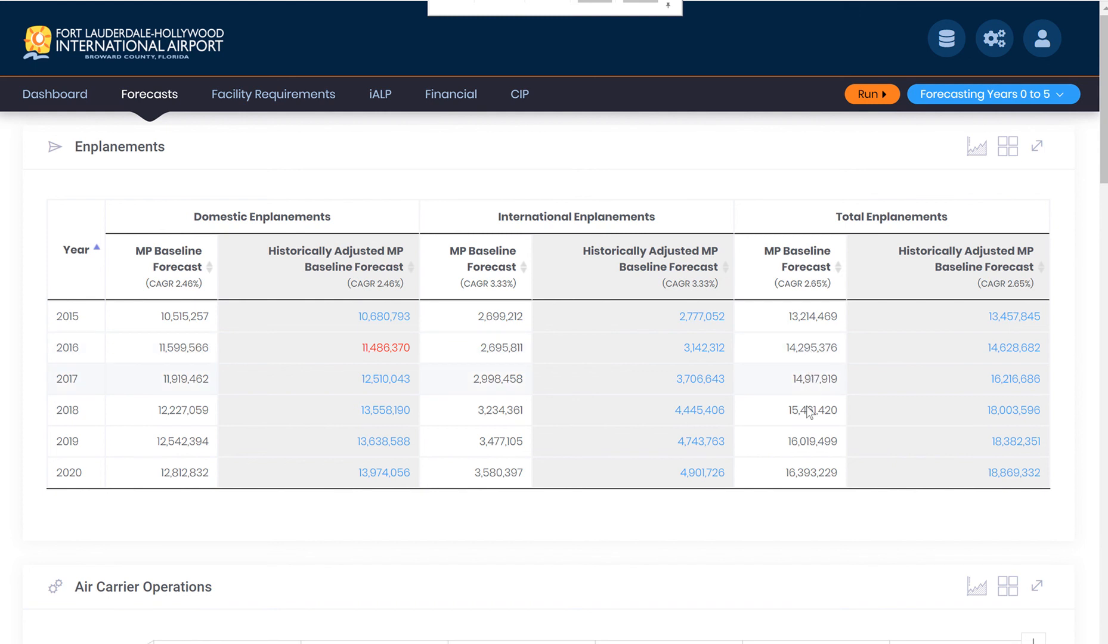
click(1012, 412)
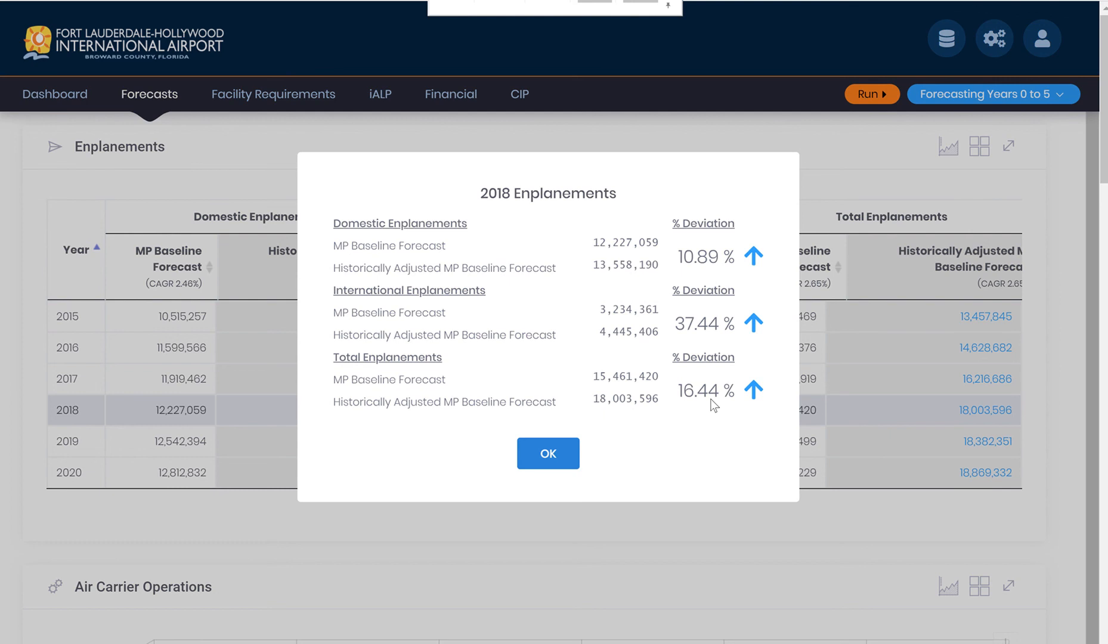
click(548, 453)
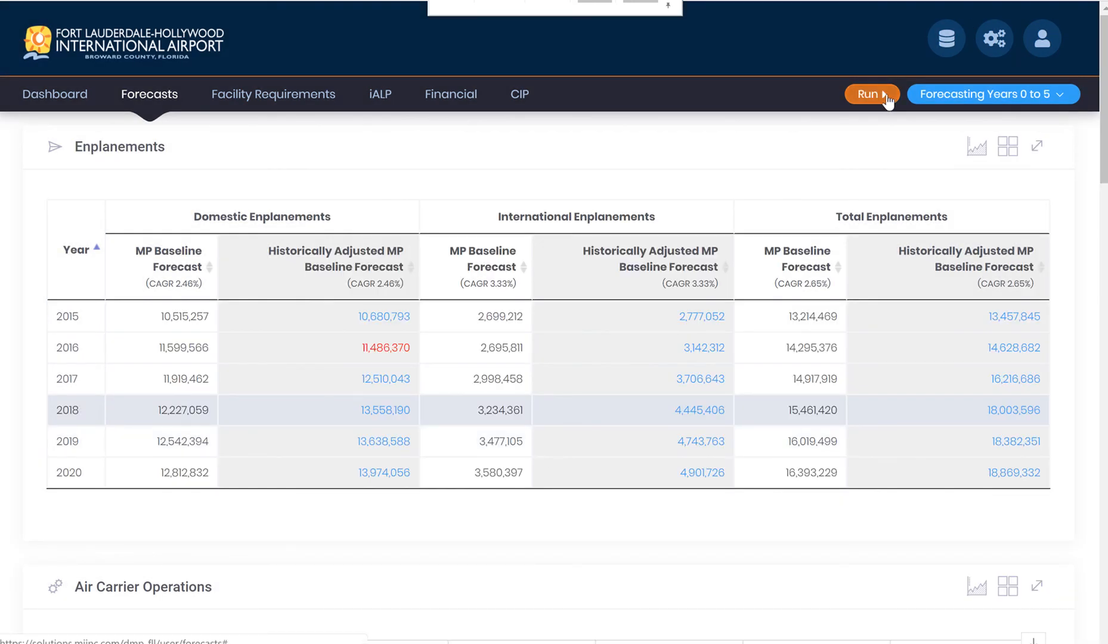
Remove the forecast comparison by restoring the baseline, and confirm the restoration.
click(885, 94)
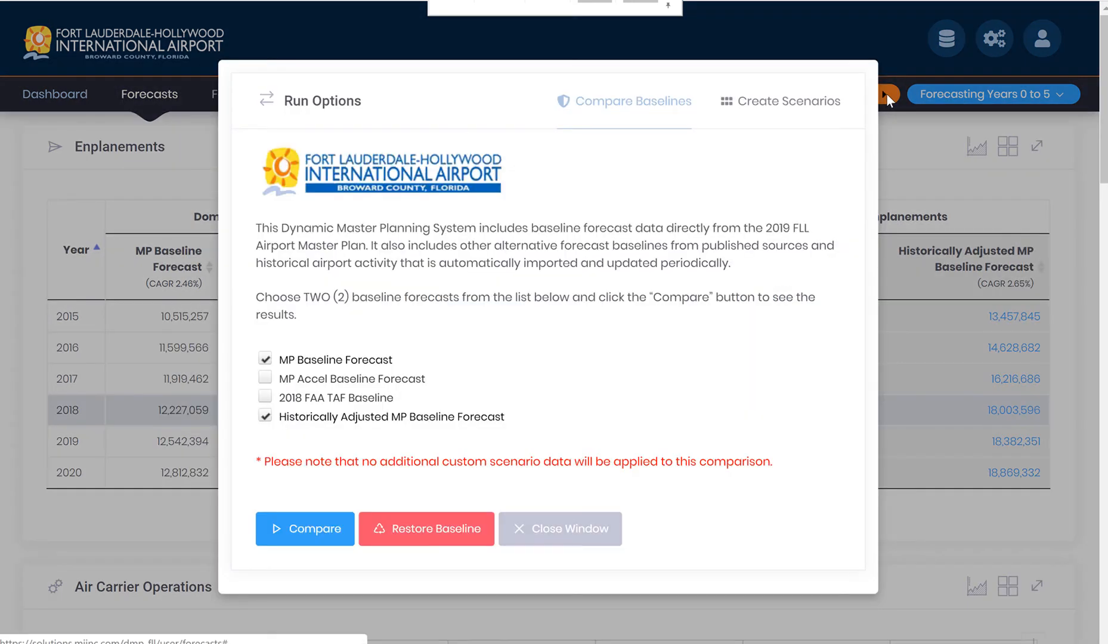
click(400, 528)
click(531, 418)
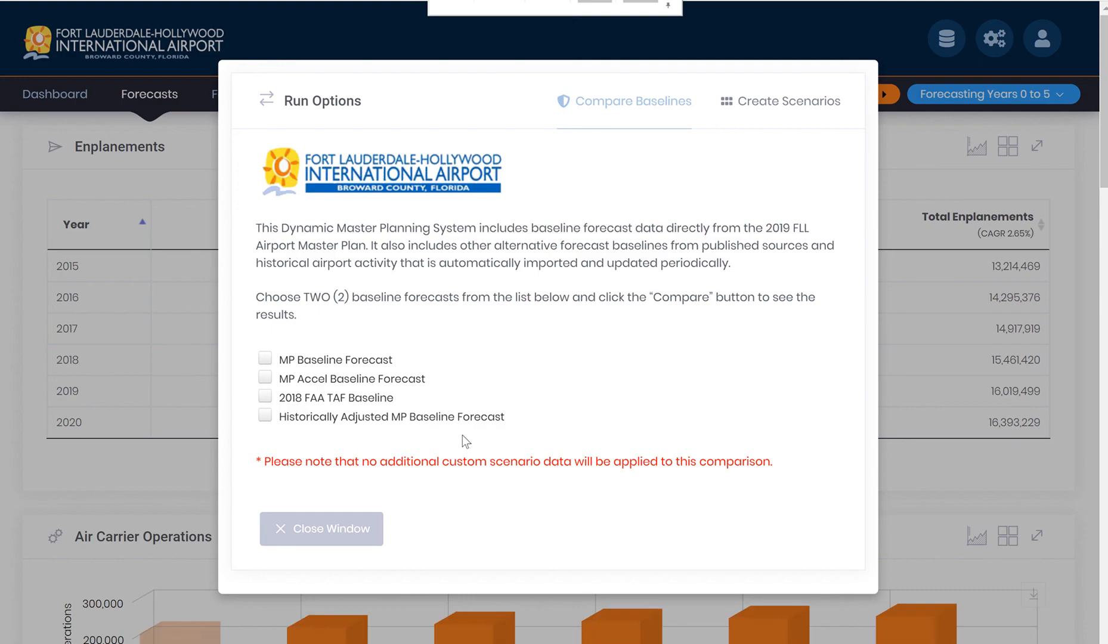
Start a new custom Air Carrier scenario in the run options.
click(772, 101)
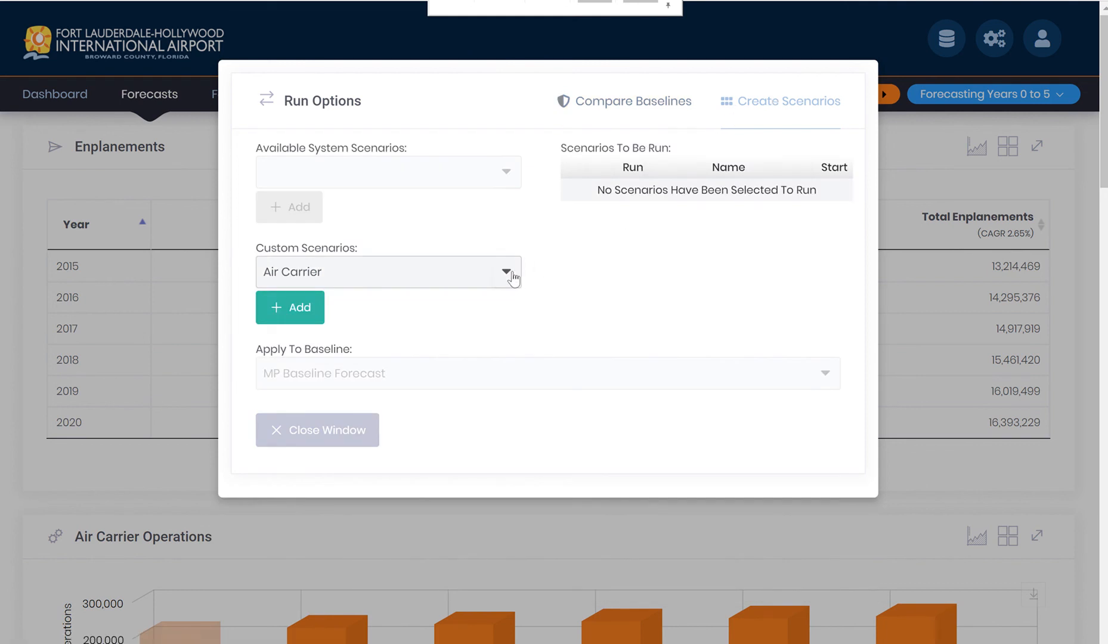
click(512, 278)
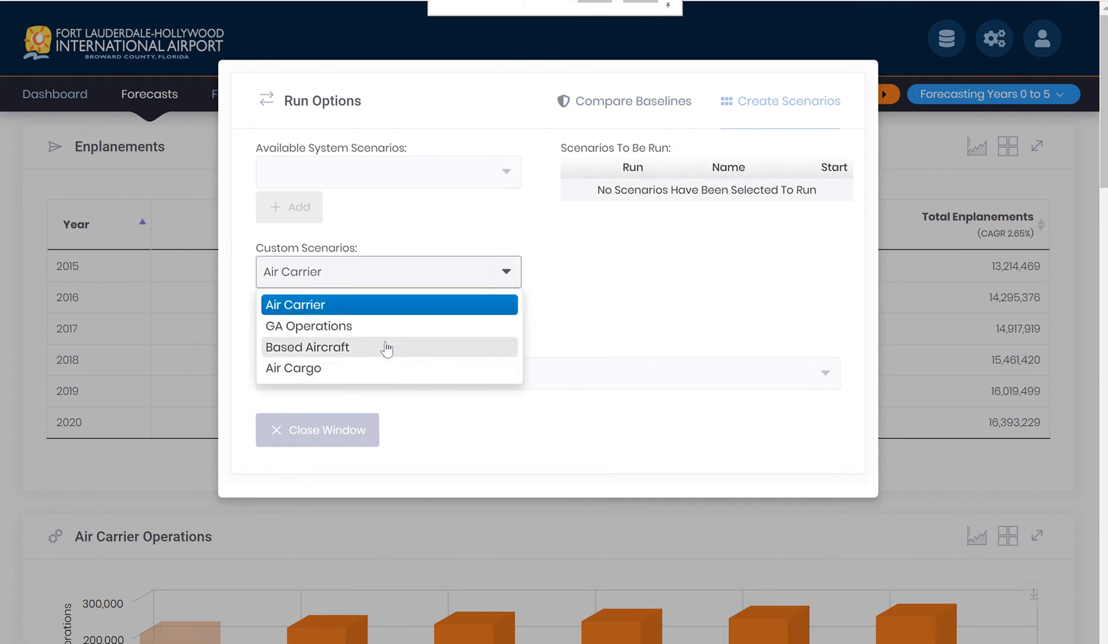
click(333, 305)
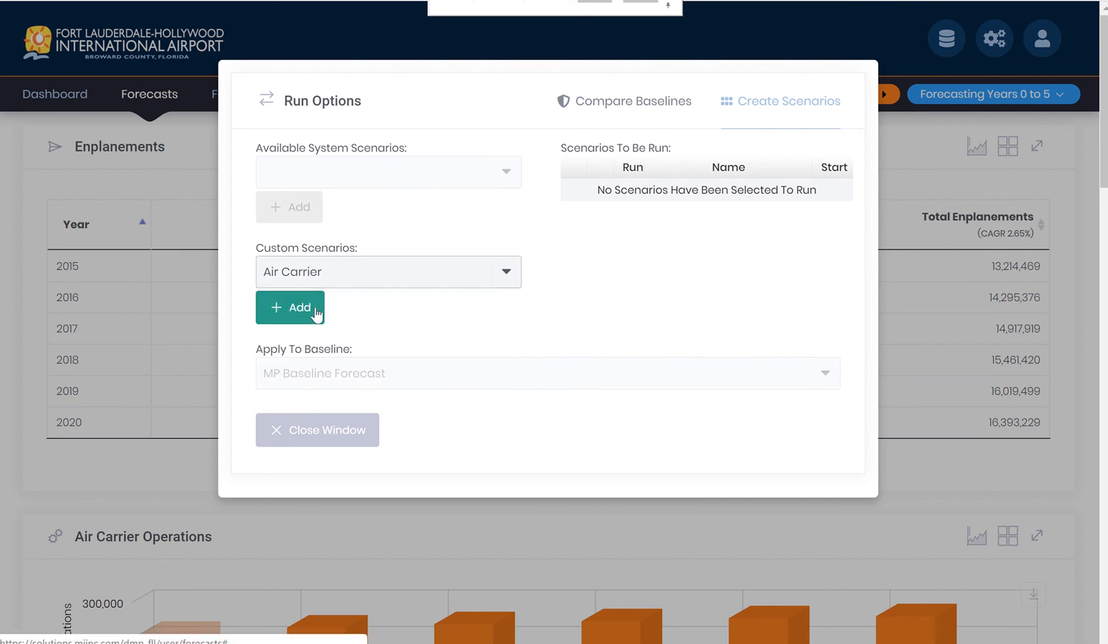
click(278, 307)
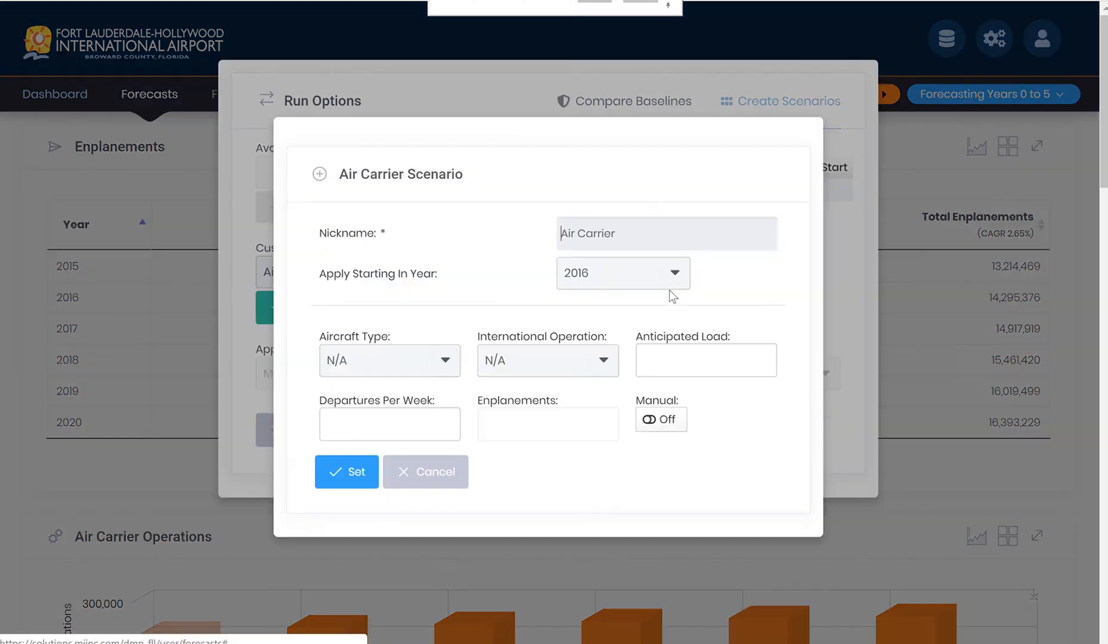
Nickname the Air Carrier scenario "Airline 123 - London" and apply it starting in 2019.
drag(650, 238, 465, 239)
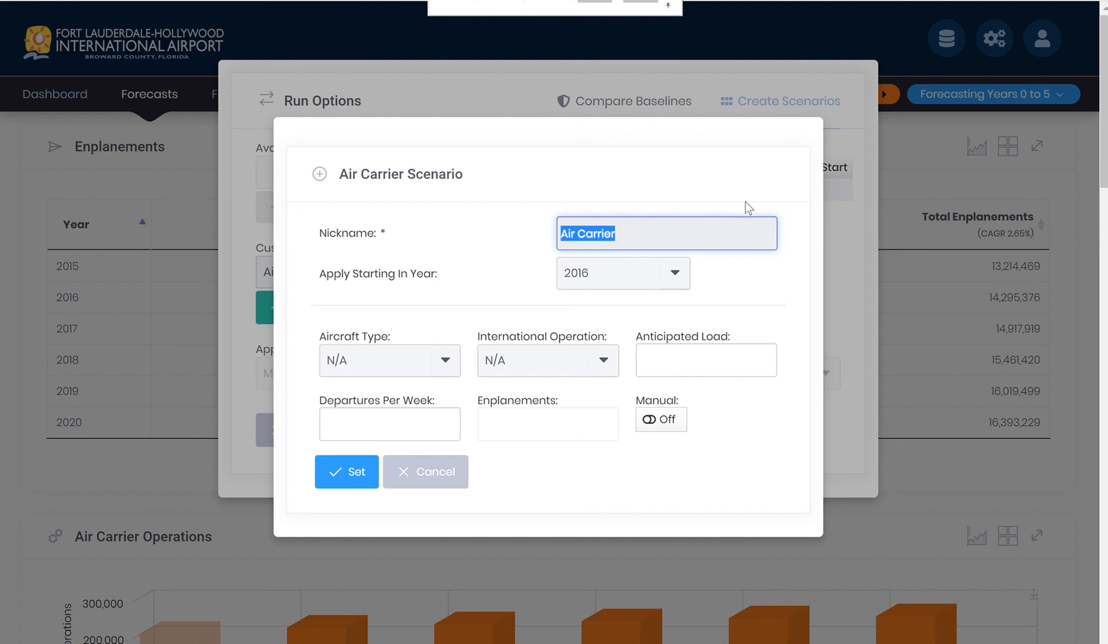
text(Airline)
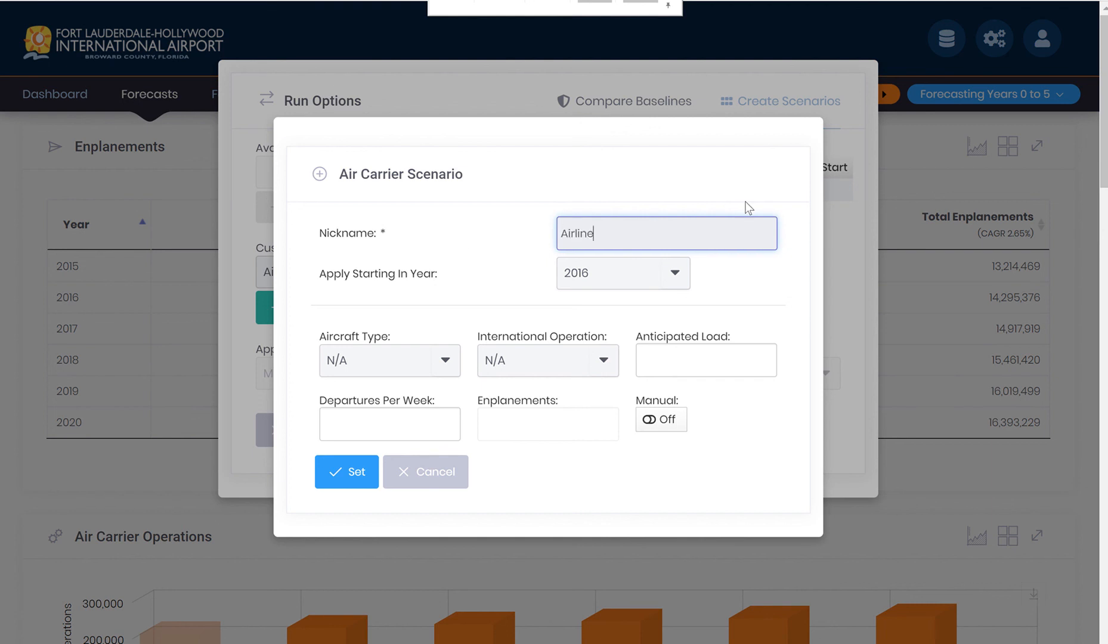
text( 123 - London)
click(661, 269)
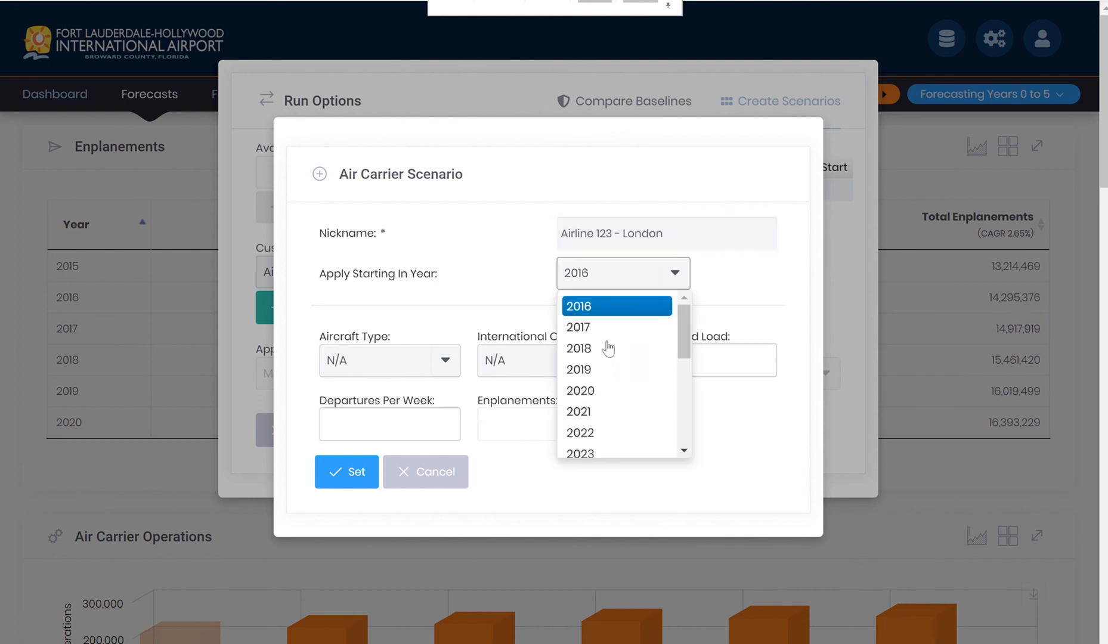
click(591, 371)
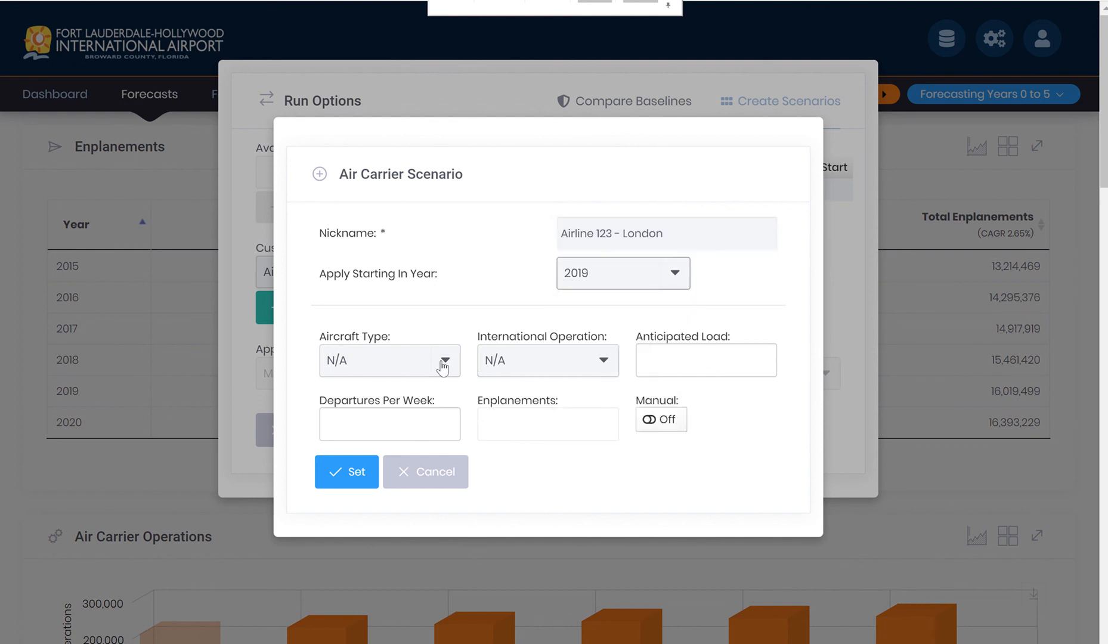
Set the scenario's aircraft type to B777-300 (451) and mark it as an international operation.
click(443, 365)
scroll(381, 451, down, 20)
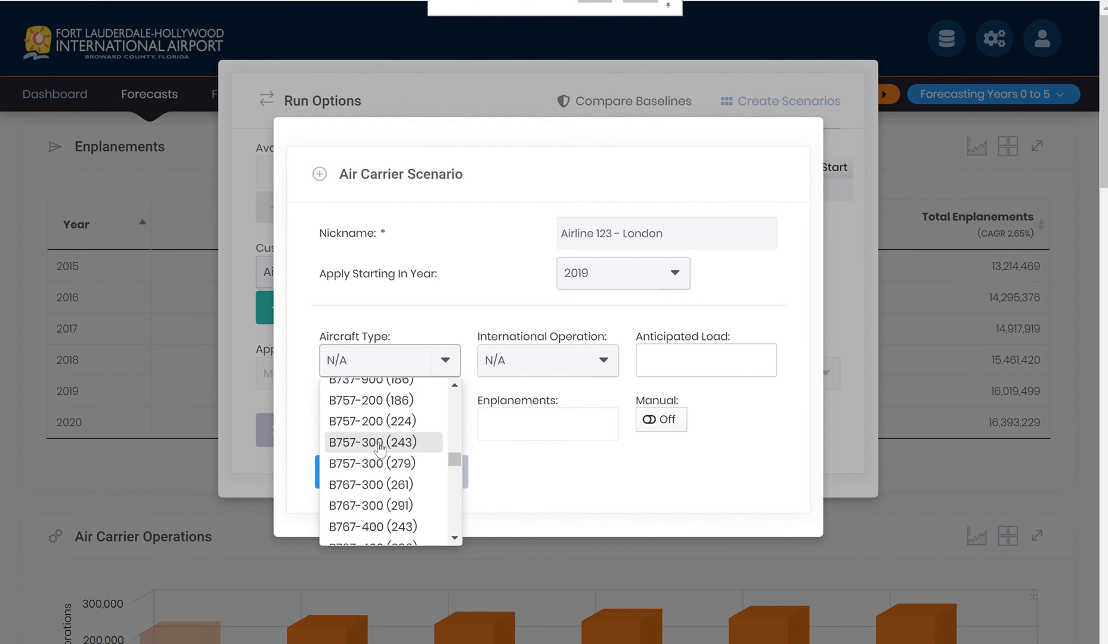
scroll(381, 450, up, 3)
scroll(380, 450, up, 2)
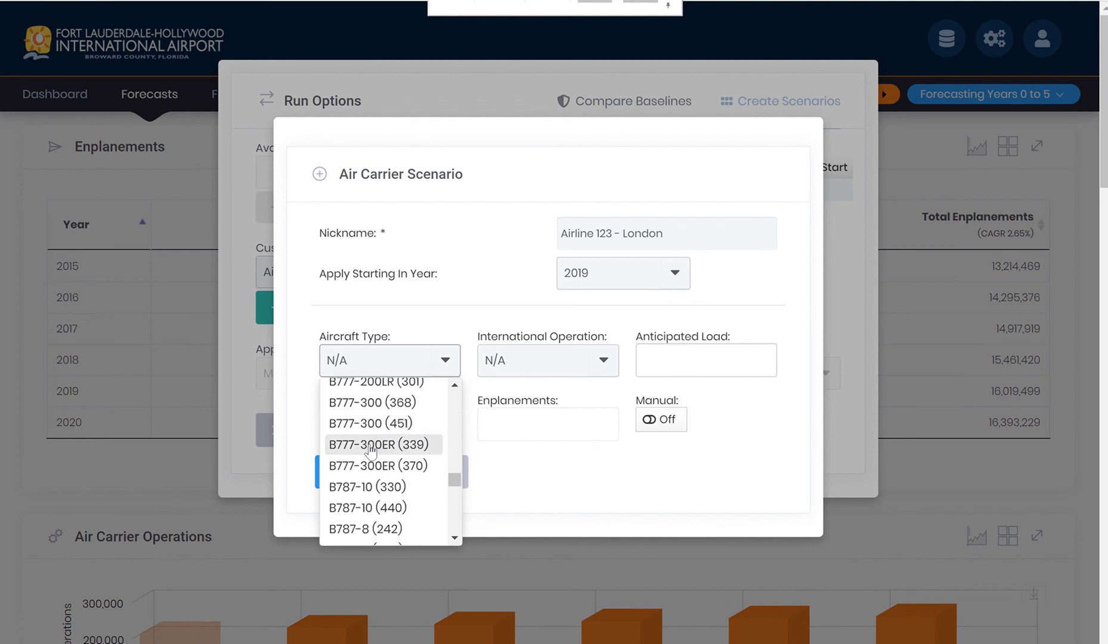
click(375, 423)
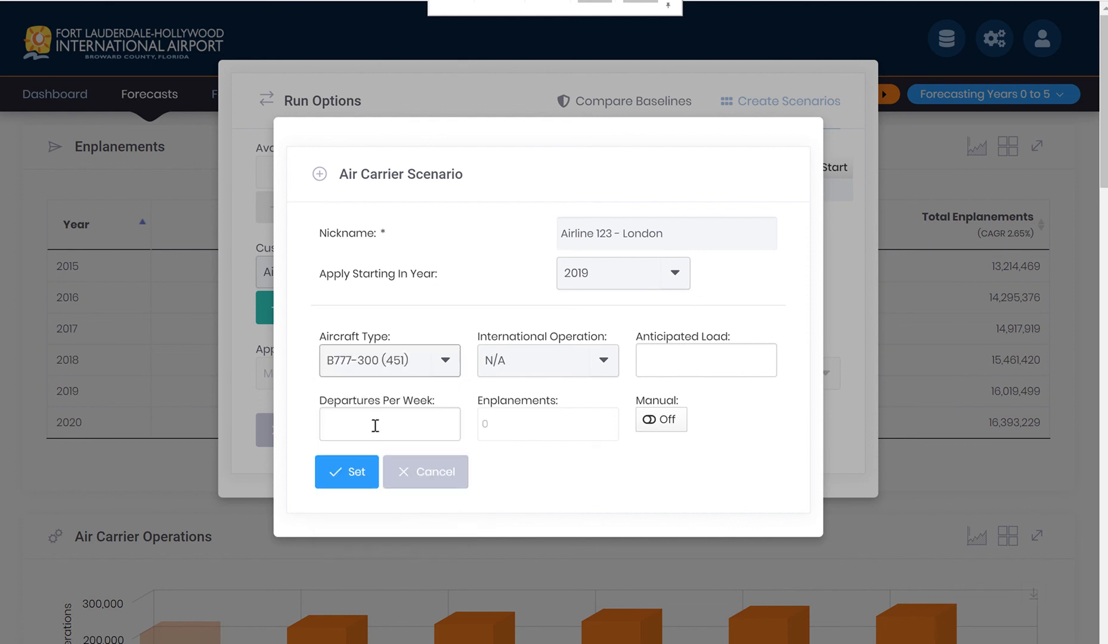
click(611, 361)
click(549, 415)
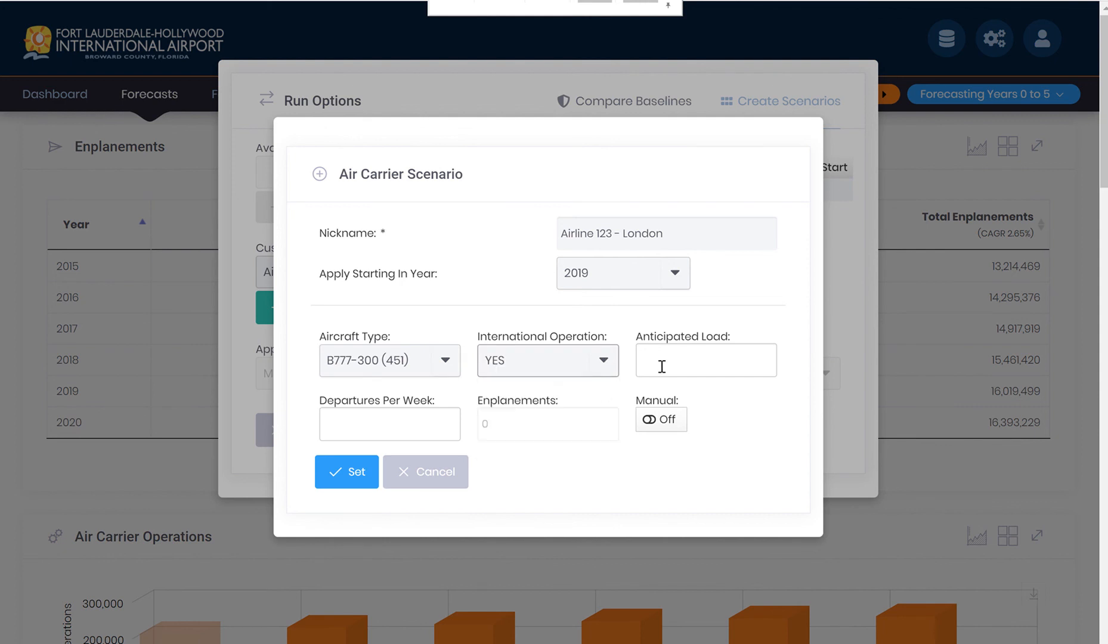
Enter an anticipated load of 90 % and 10 departures per week, and save the Air Carrier scenario.
click(672, 353)
text(90)
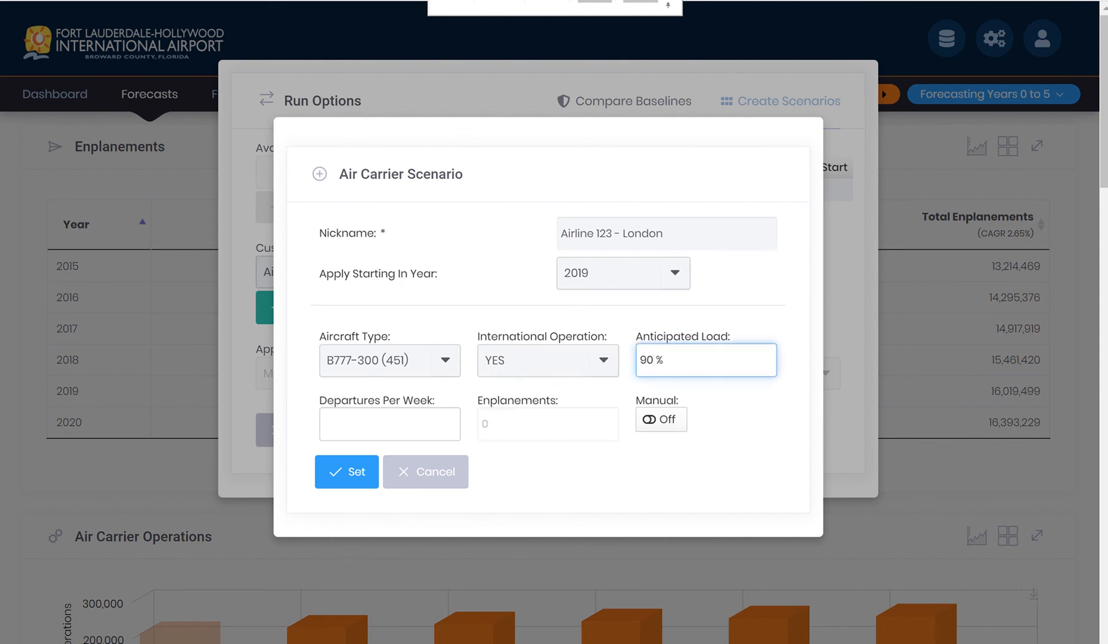
click(407, 417)
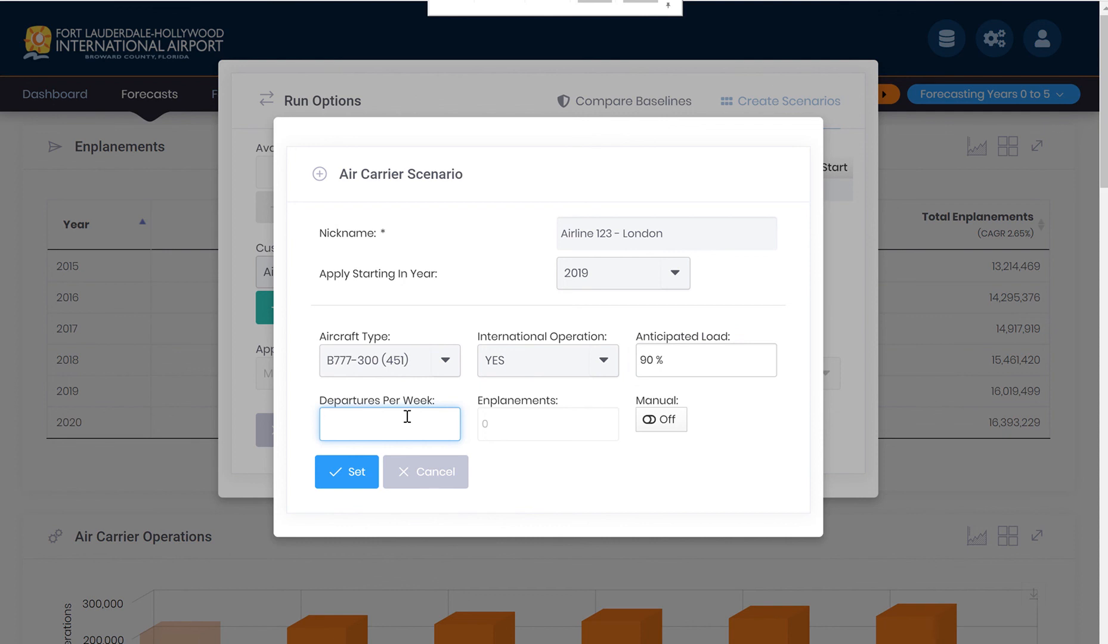
text(10)
click(590, 489)
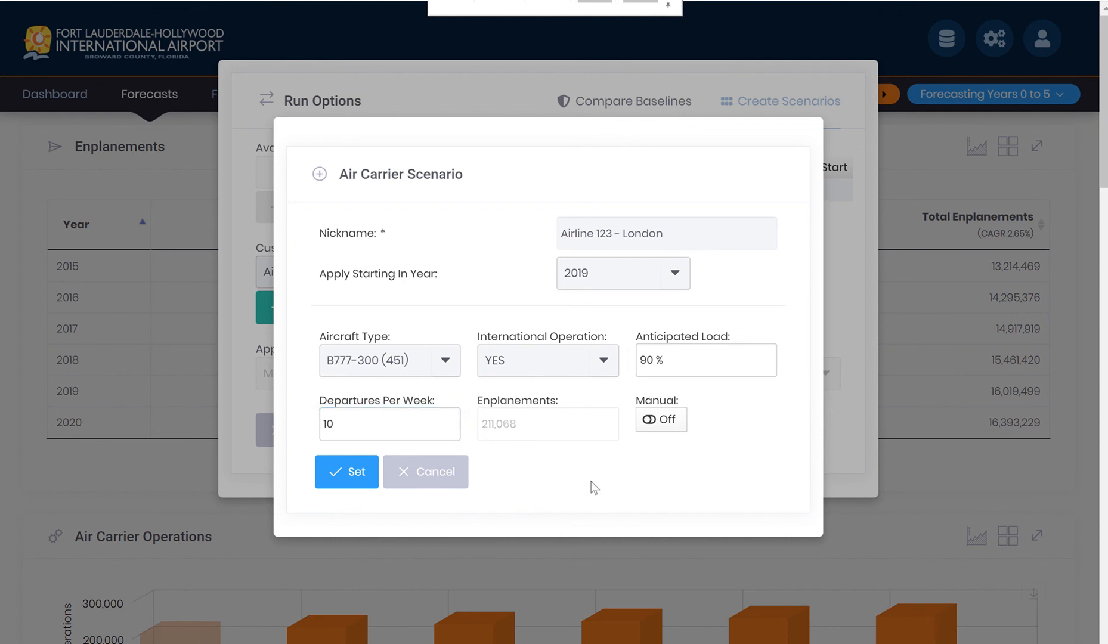
click(355, 471)
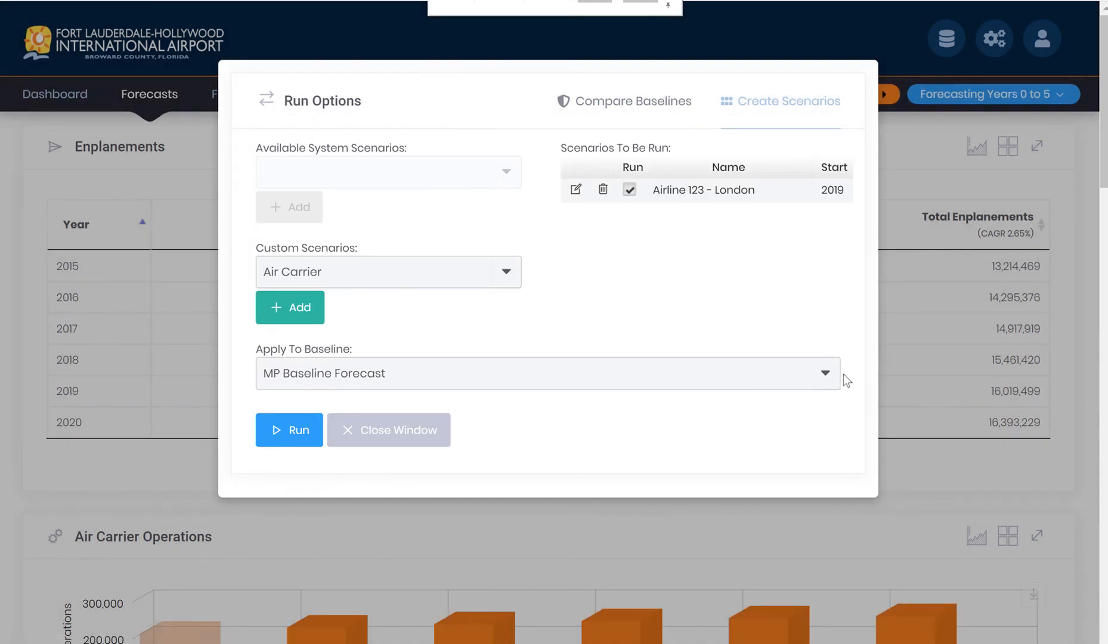
Run the London scenario against the MP Baseline Forecast and close the run options.
click(828, 377)
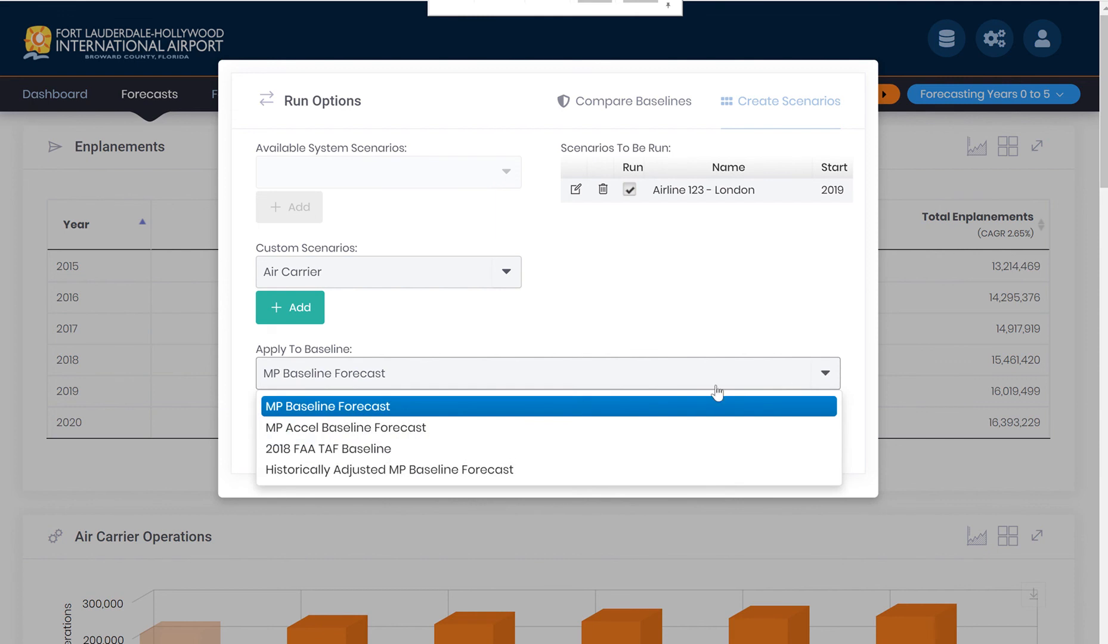
click(367, 408)
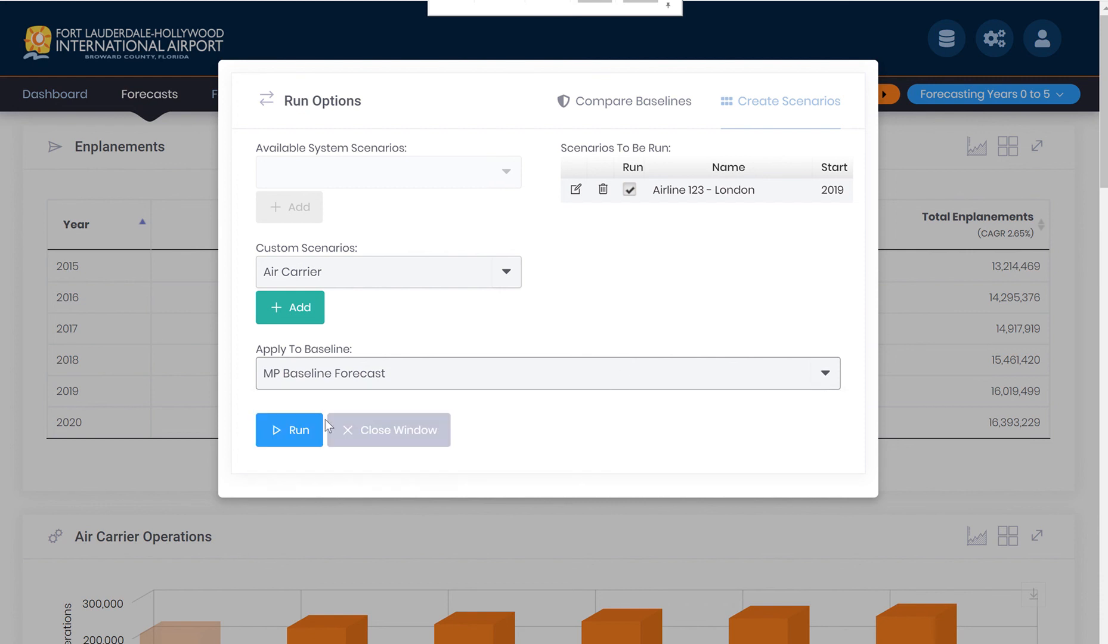
click(304, 437)
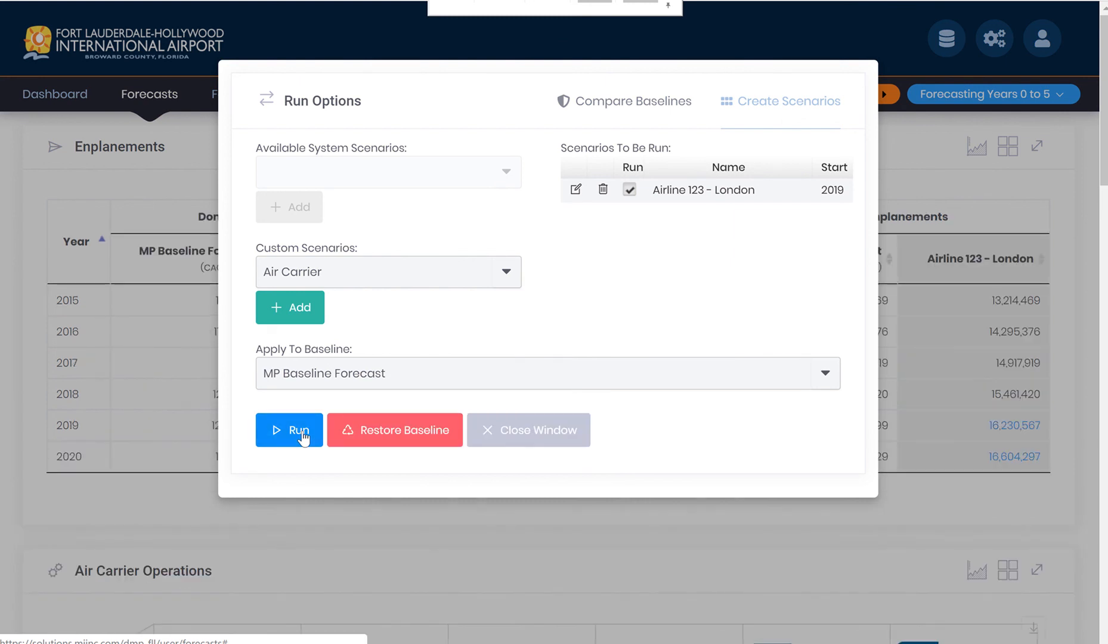
click(538, 434)
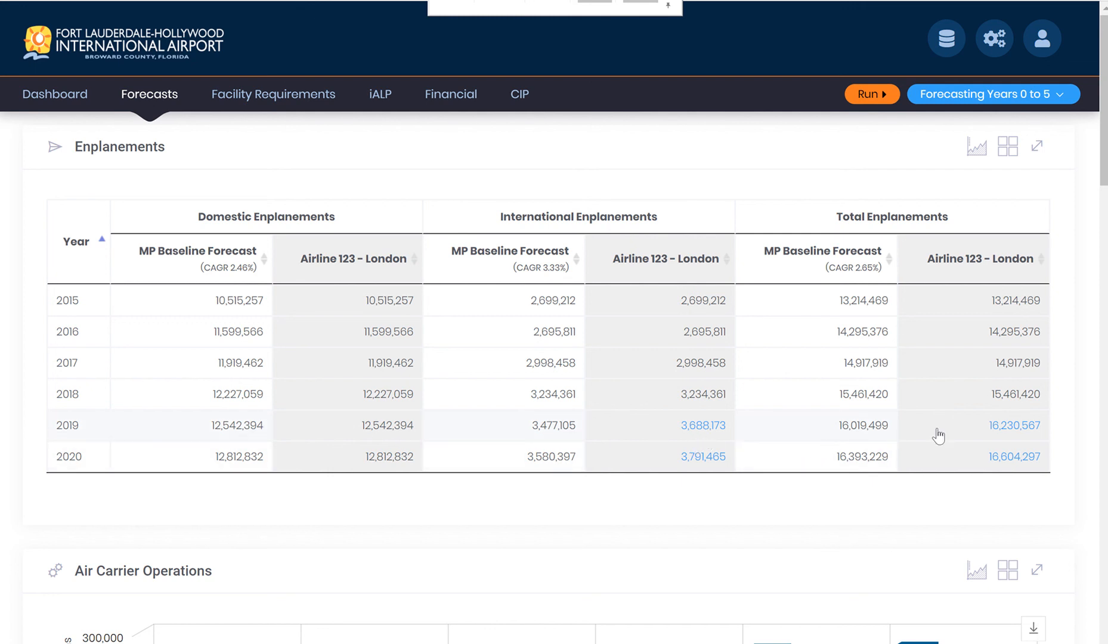
Review the 2019 total enplanements deviation for the London scenario, and show the Enplanements comparison as a chart.
click(1008, 423)
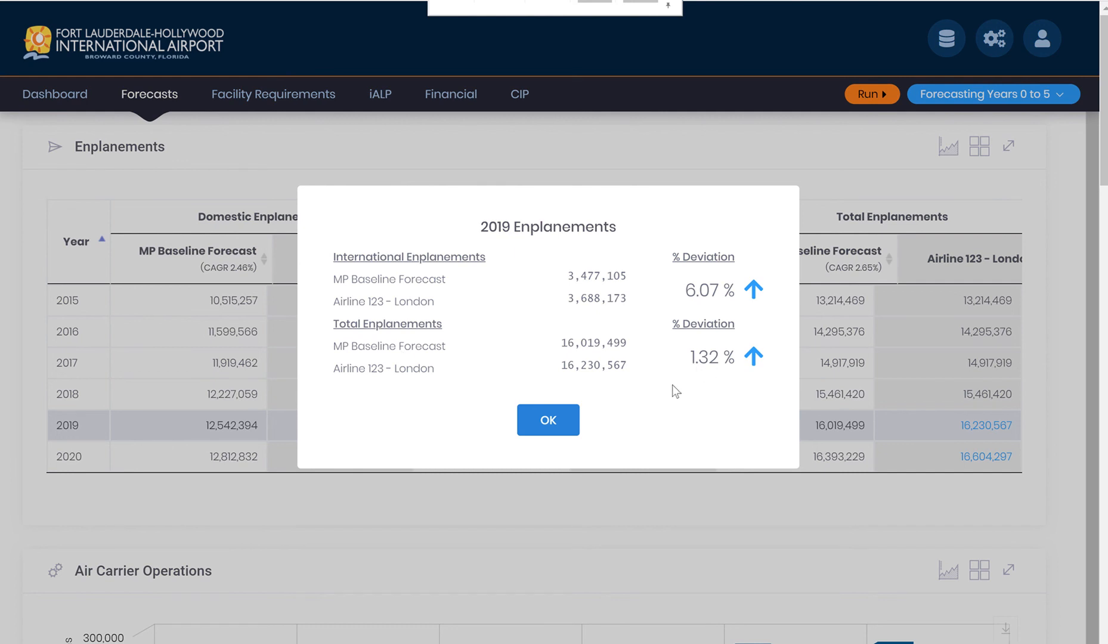
click(557, 420)
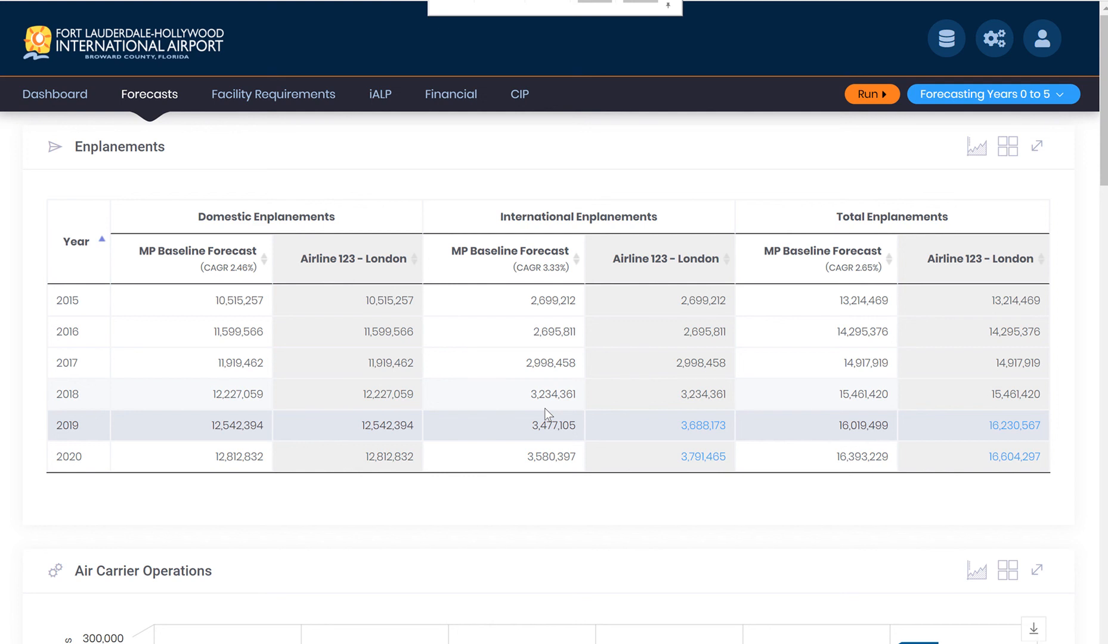
click(981, 150)
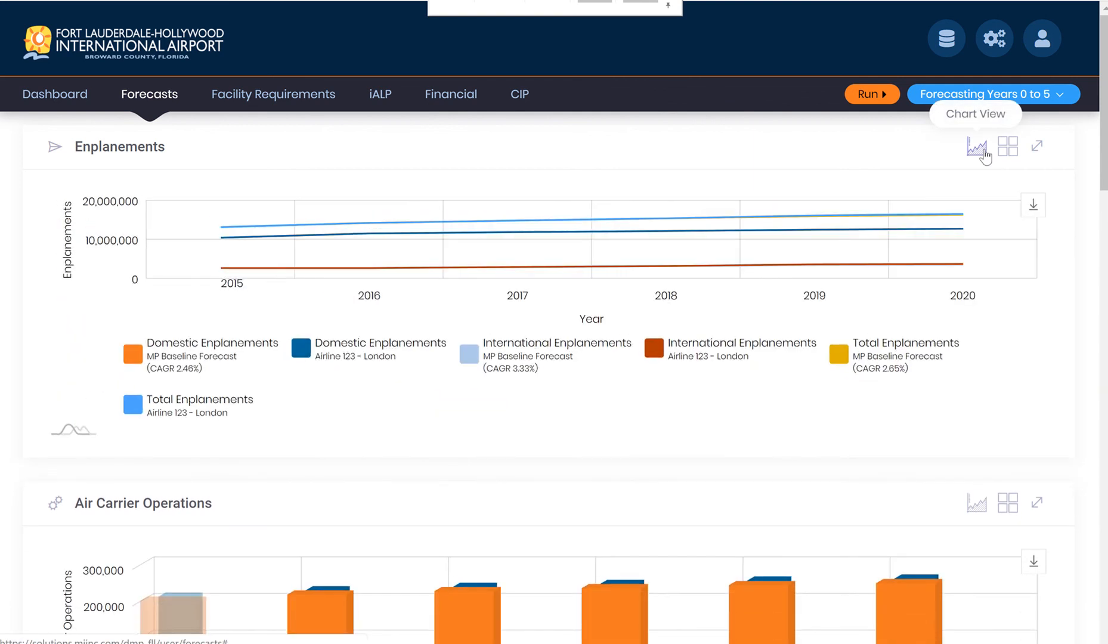